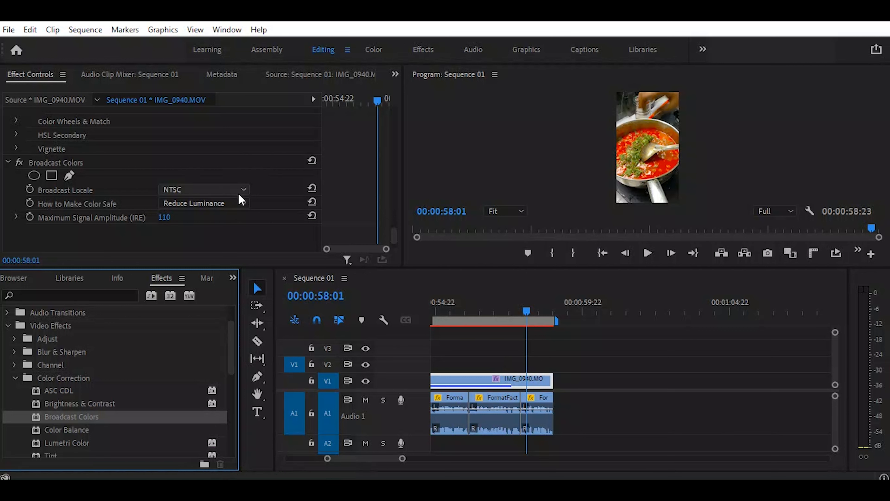
Look through the Broadcast Locale options of the Broadcast Colors effect and close the list without choosing one
click(243, 188)
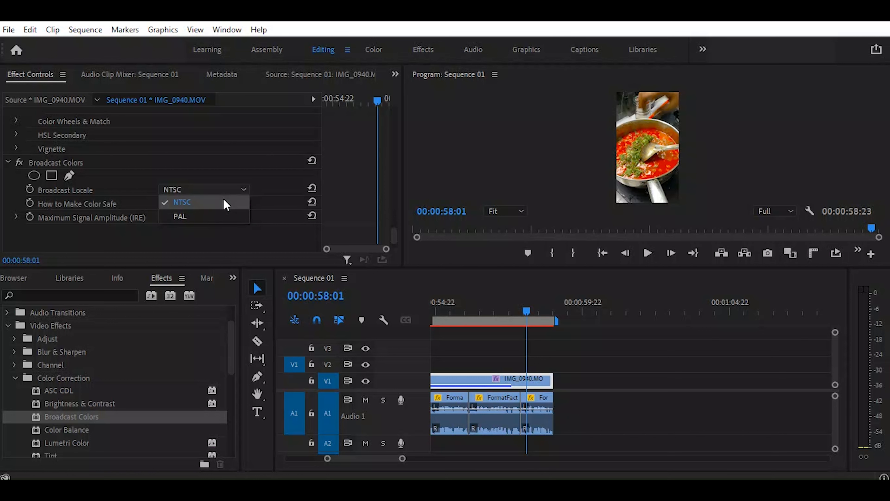
click(246, 204)
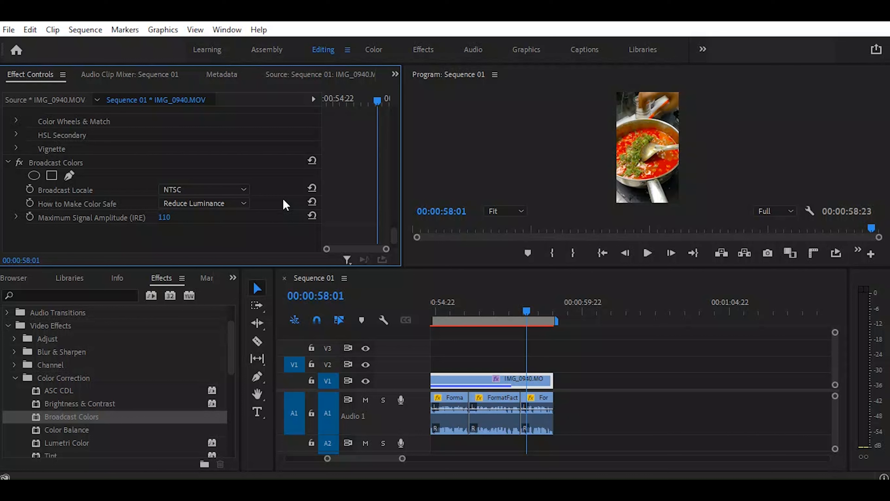
click(201, 191)
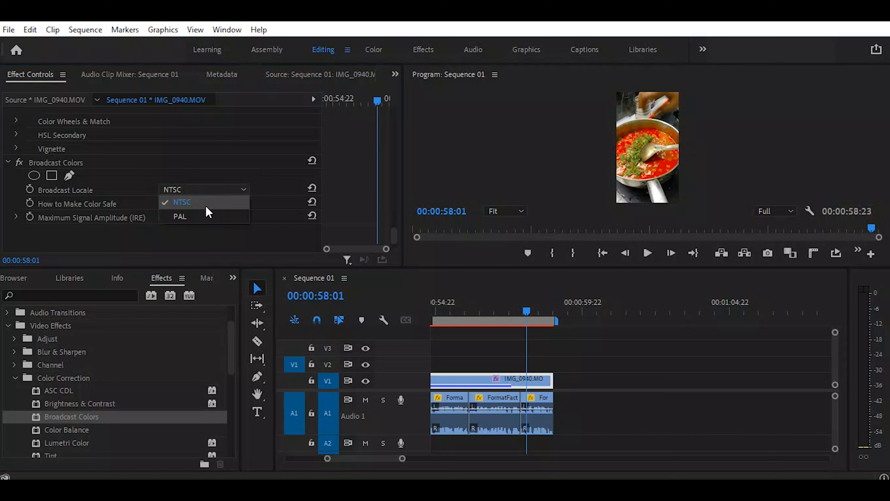
click(232, 164)
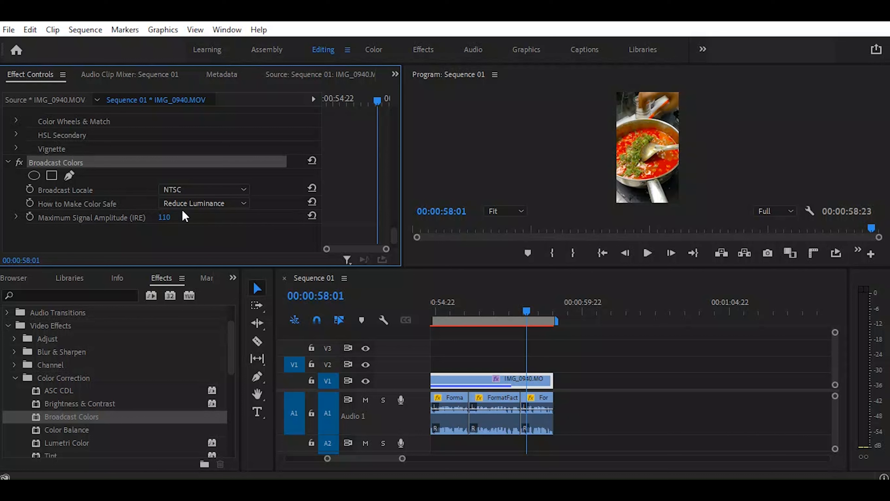
Set How to Make Color Safe to Reduce Saturation and try Maximum Signal Amplitude values of 119 and 90 on the clip
click(245, 205)
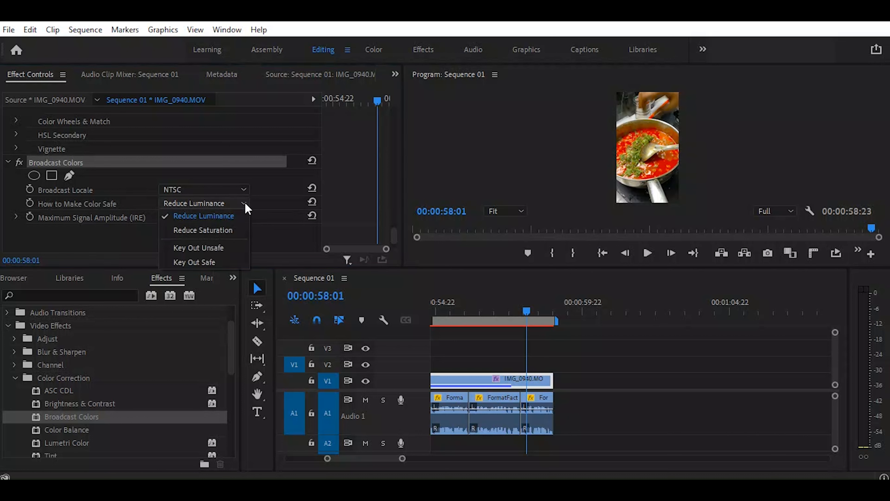
click(231, 231)
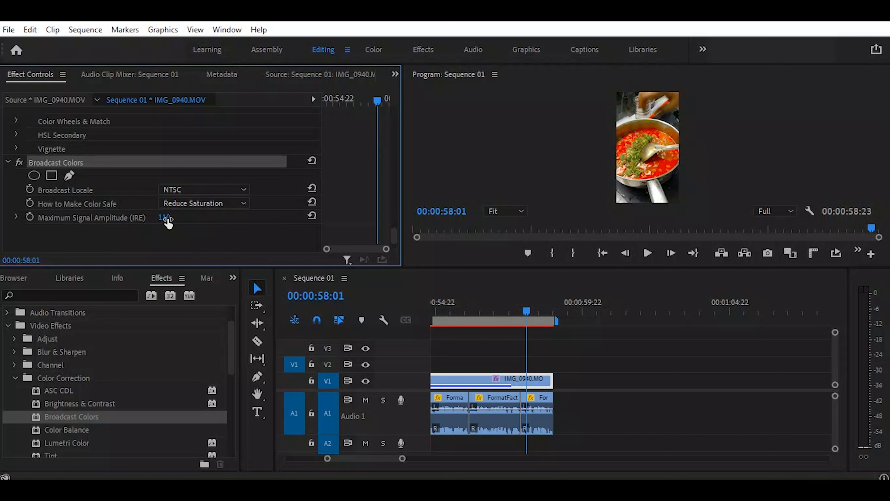
drag(167, 219, 174, 219)
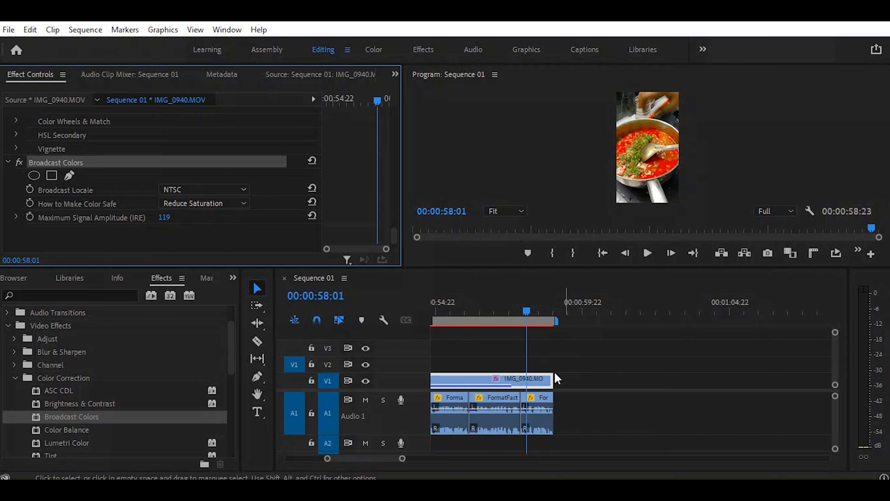
click(510, 382)
drag(164, 217, 154, 217)
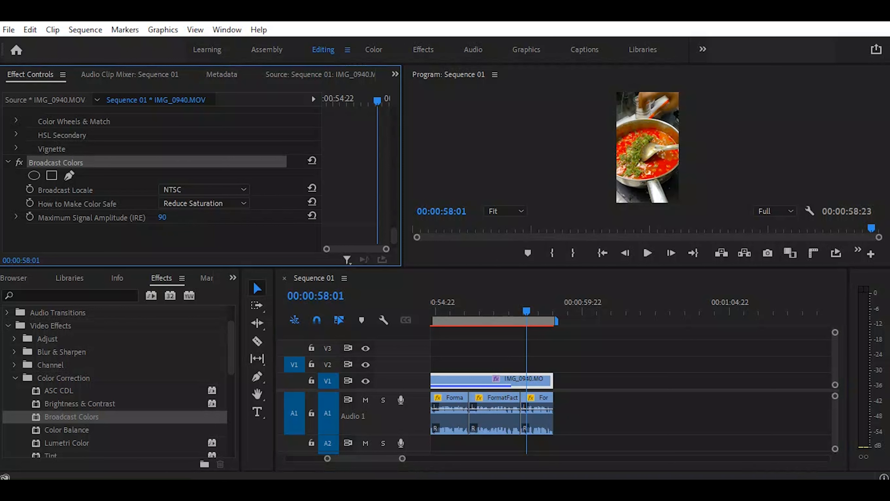
Set the Maximum Signal Amplitude of the Broadcast Colors effect to 120 IRE
click(162, 217)
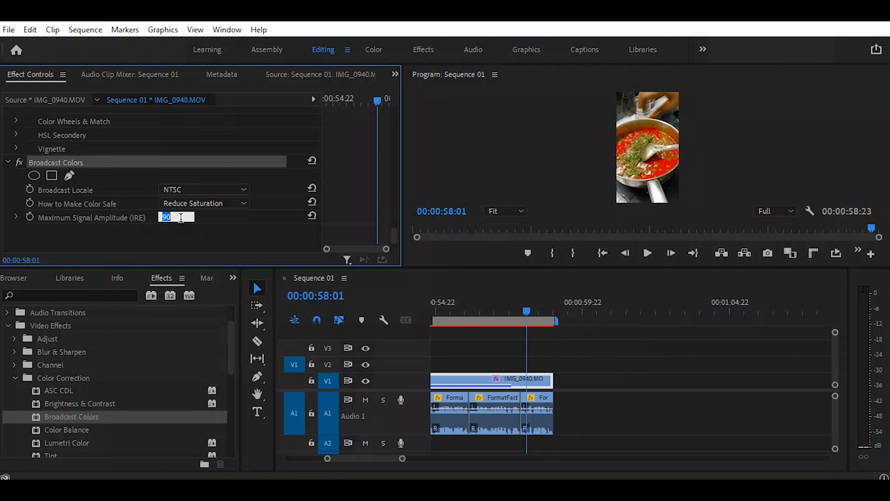
text(120)
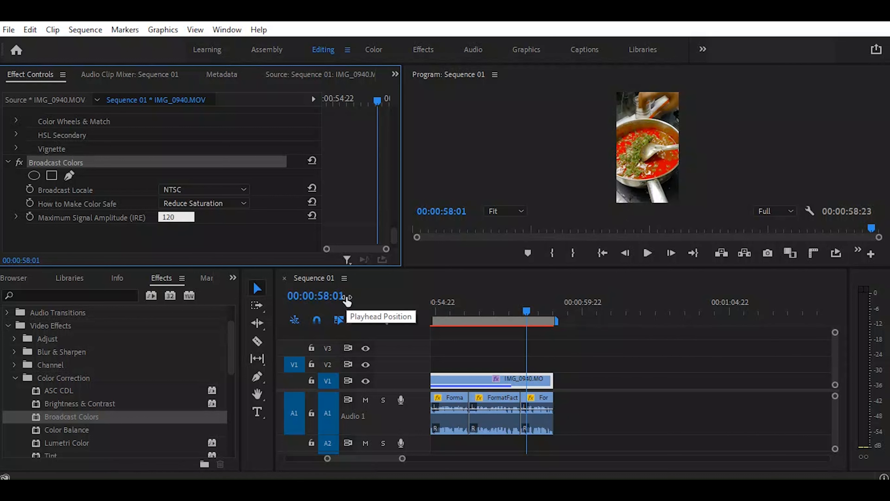
key(Return)
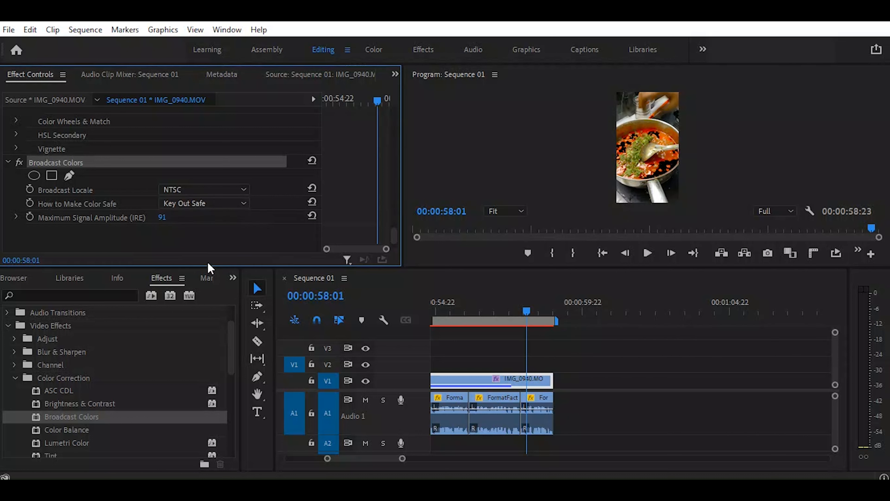
Try Key Out Unsafe as the How to Make Color Safe method, and switch it to Reduce Luminance
click(229, 205)
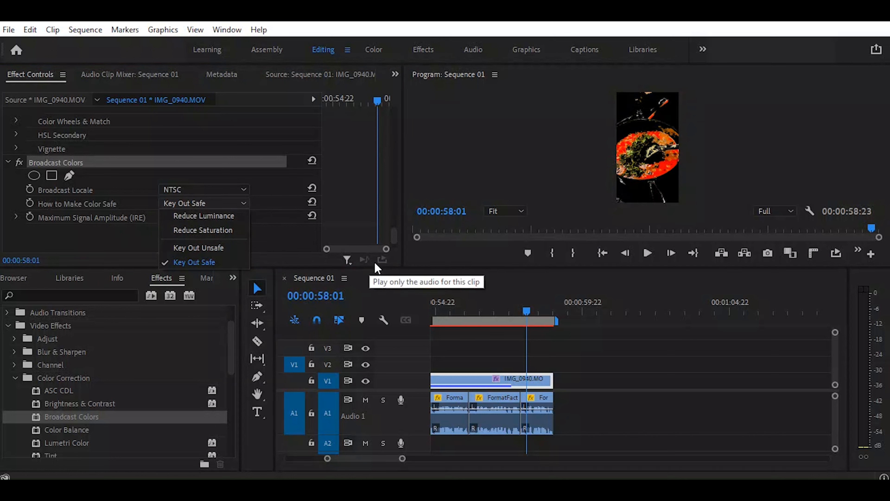
click(209, 247)
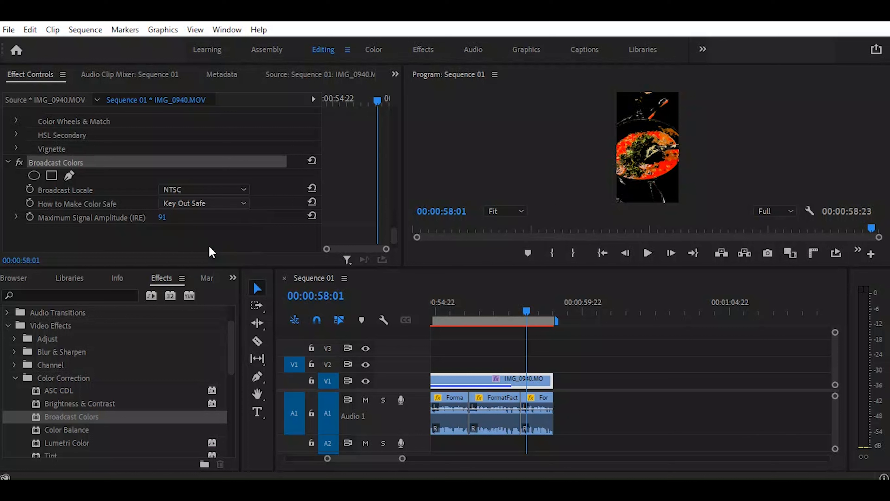
click(228, 207)
click(223, 214)
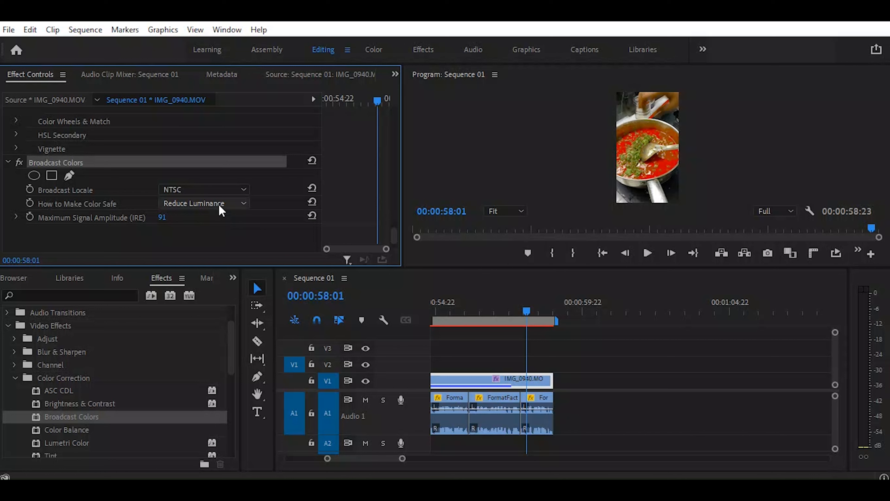
Compare the two keying methods on the clip by applying Key Out Unsafe and switching to Key Out Safe
click(235, 204)
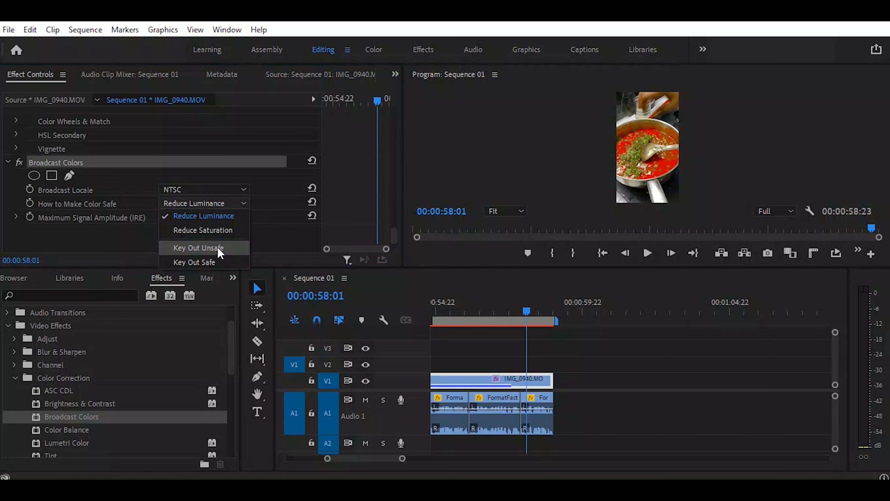
click(220, 249)
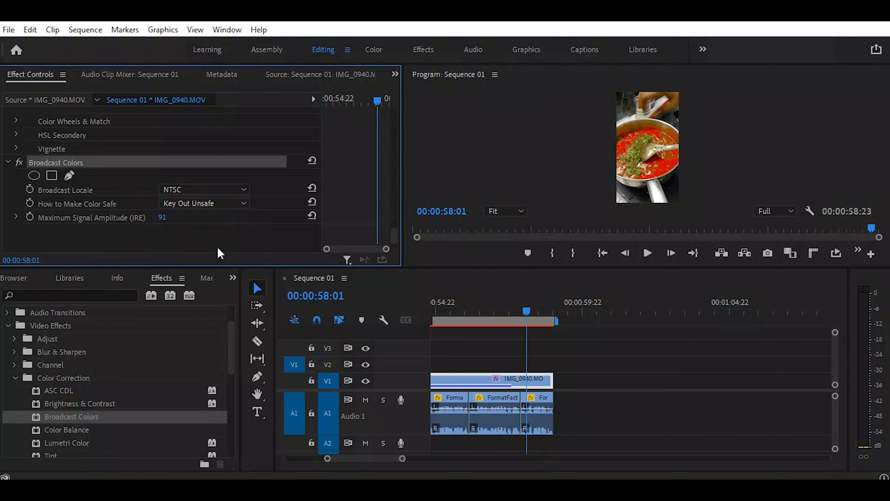
click(225, 206)
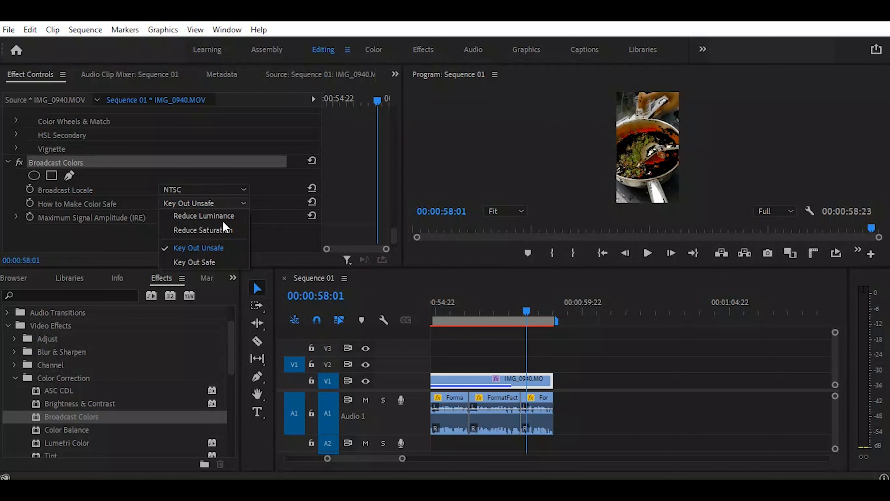
click(210, 262)
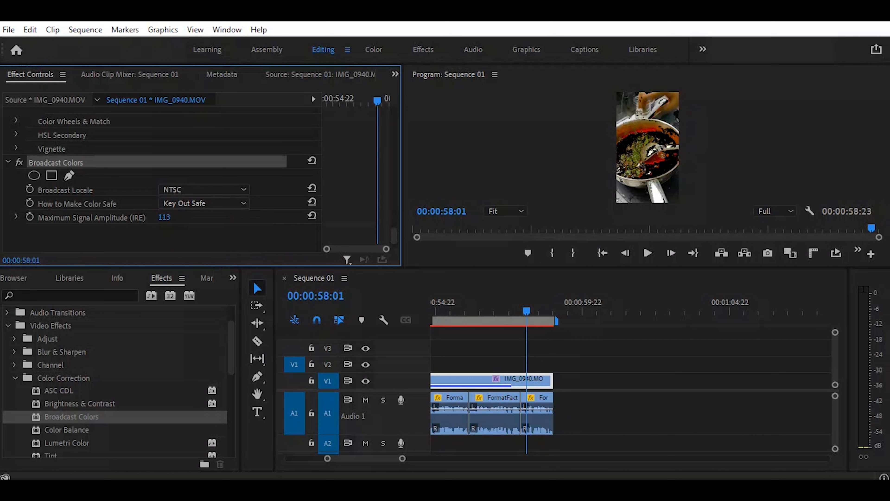
Alternate How to Make Color Safe between Key Out Unsafe, Key Out Safe and Reduce Saturation, ending on Key Out Unsafe
click(193, 205)
click(195, 248)
click(203, 204)
click(209, 262)
click(192, 205)
click(197, 230)
click(193, 204)
click(193, 261)
click(192, 204)
click(192, 248)
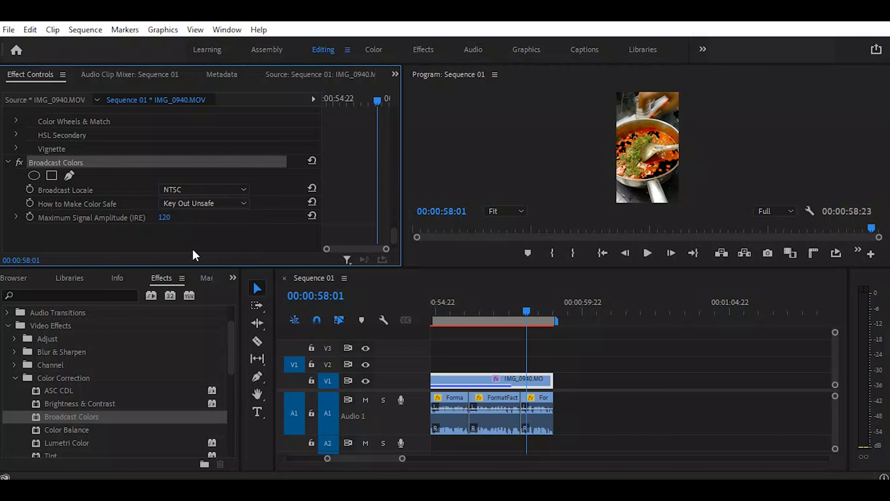
Change How to Make Color Safe to Reduce Luminance, and finally to Reduce Saturation
click(192, 204)
click(193, 215)
click(192, 204)
click(193, 229)
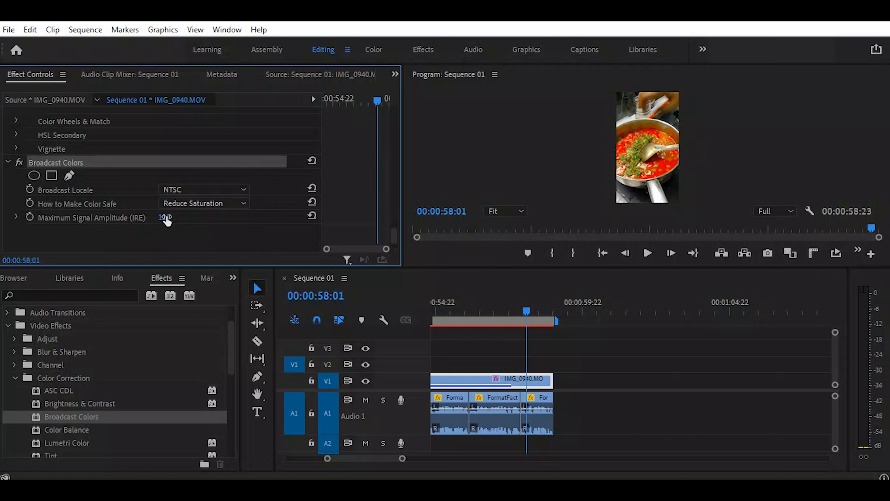
Lower the Maximum Signal Amplitude to 90, raise it to 120, and undo that last change
drag(168, 218, 155, 218)
click(163, 217)
text(120)
key(Return)
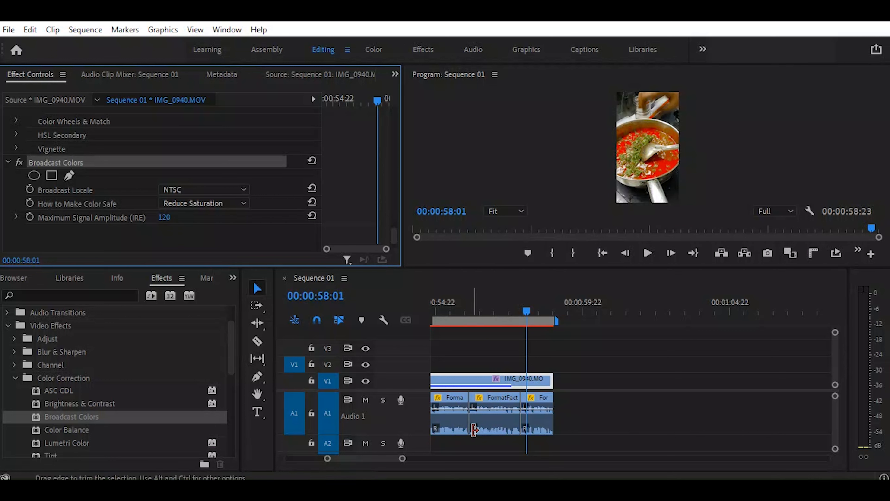
key(ctrl+z)
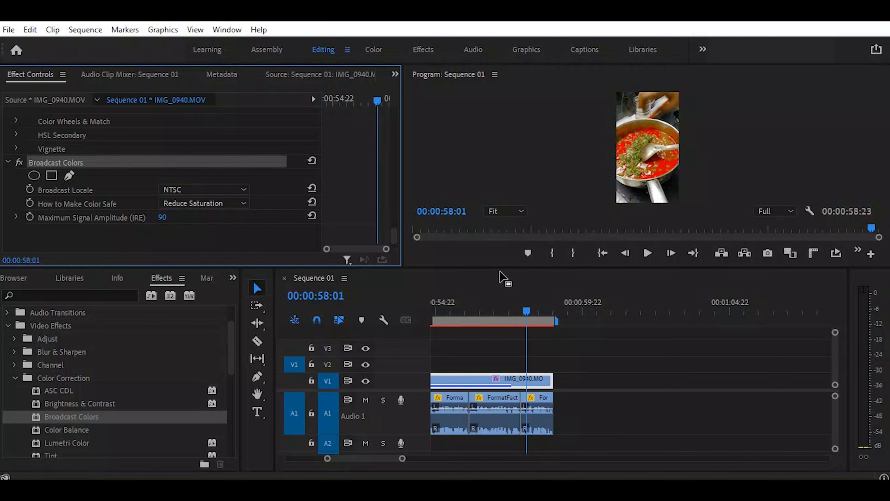
Enlarge the program preview and set the Maximum Signal Amplitude to 120 IRE to judge the color difference
drag(501, 268, 493, 374)
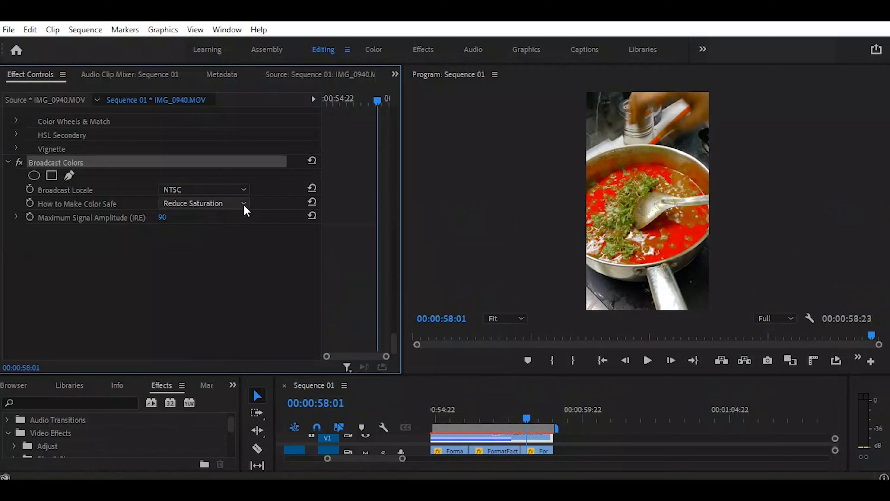
drag(161, 217, 164, 217)
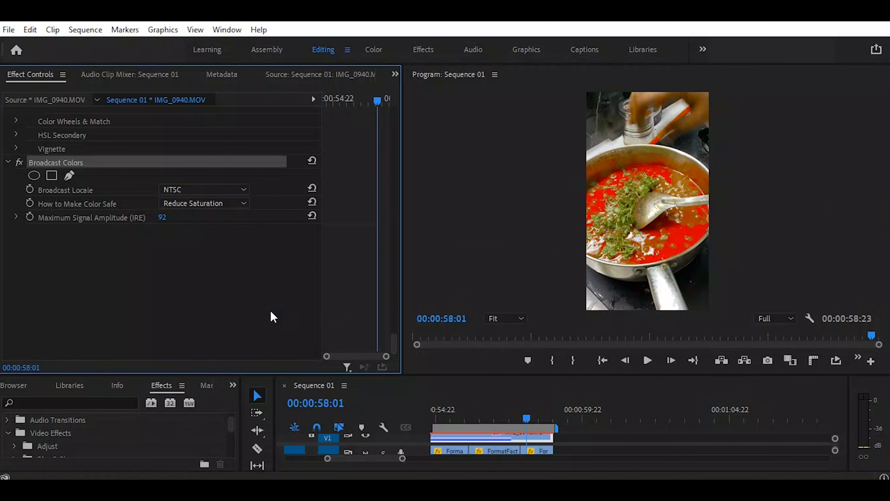
click(162, 217)
text(120)
key(Return)
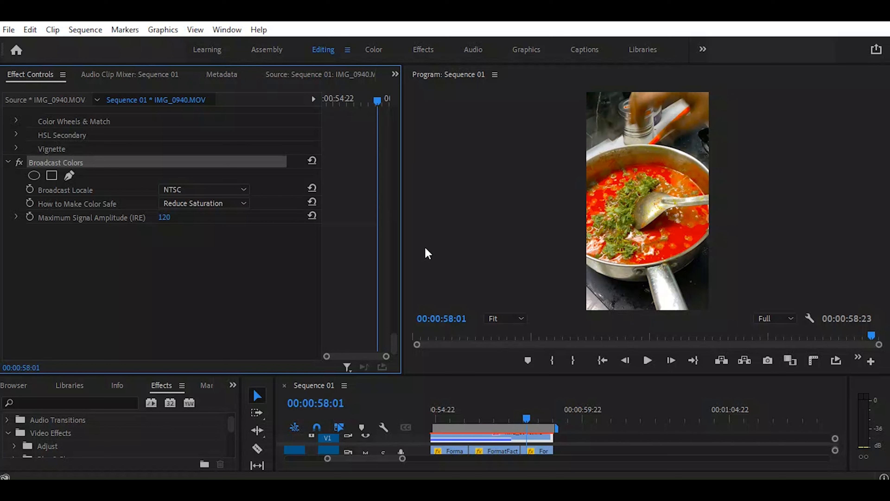
Set the Maximum Signal Amplitude of the Broadcast Colors effect to 90 IRE
click(165, 217)
text(90)
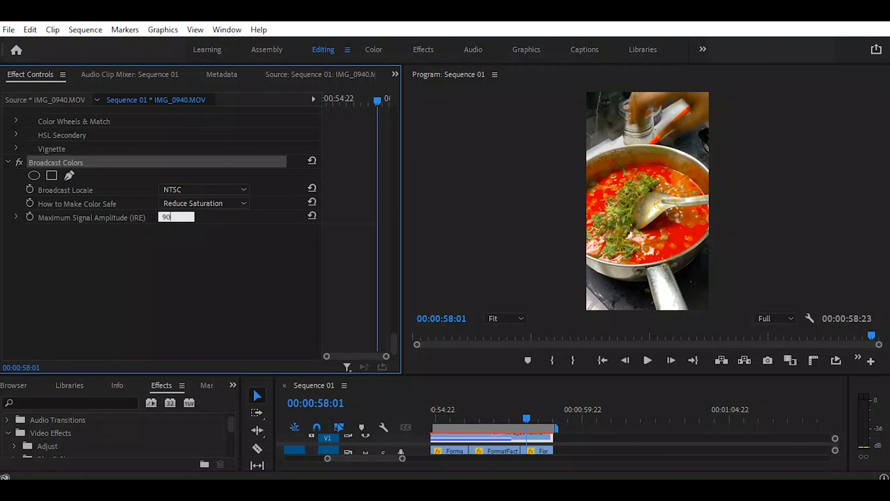
key(Return)
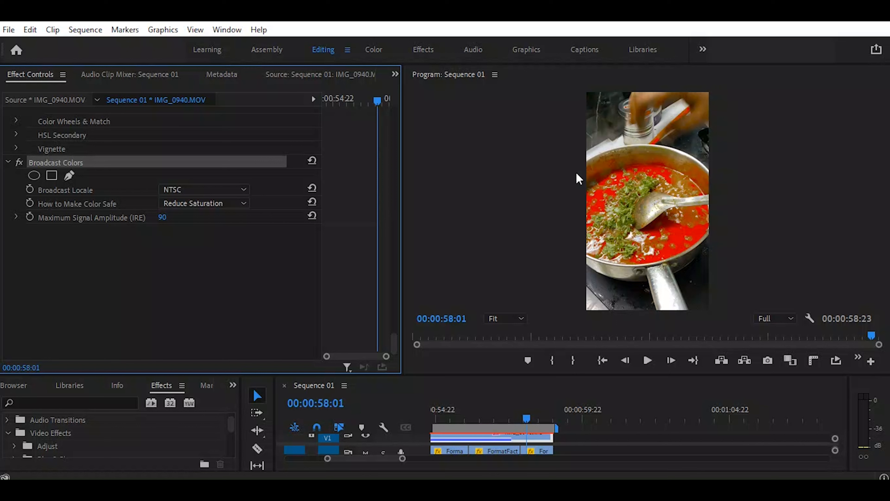
Check the NTSC and PAL choices for Broadcast Locale and dismiss the list
click(232, 194)
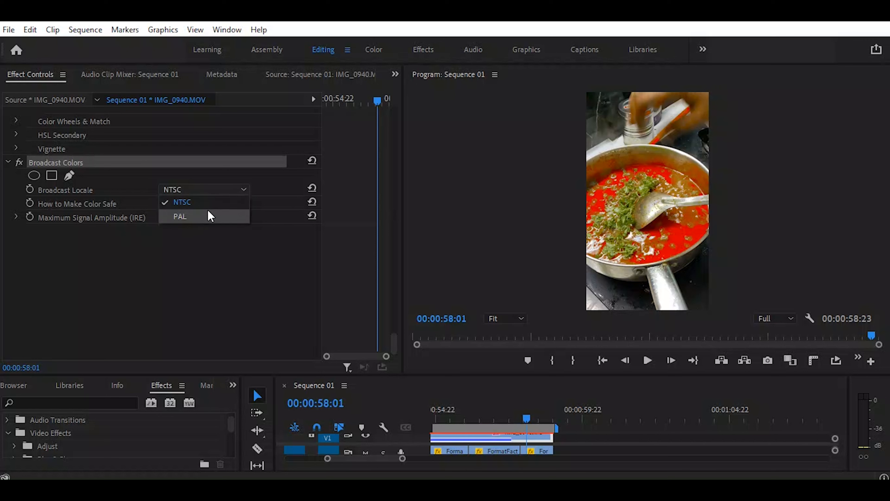
click(203, 250)
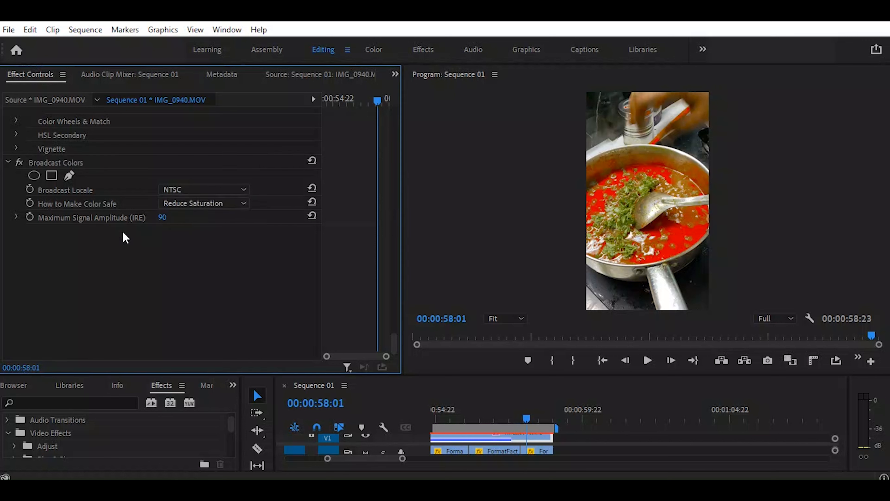